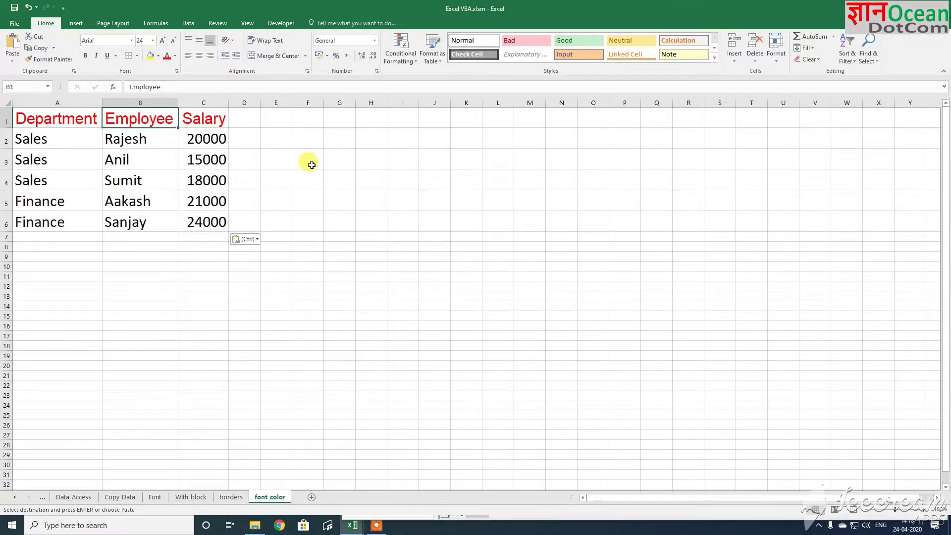
Reset the Department, Employee and Salary headers in A1:C1 to Automatic black font.
key("shift+Right")
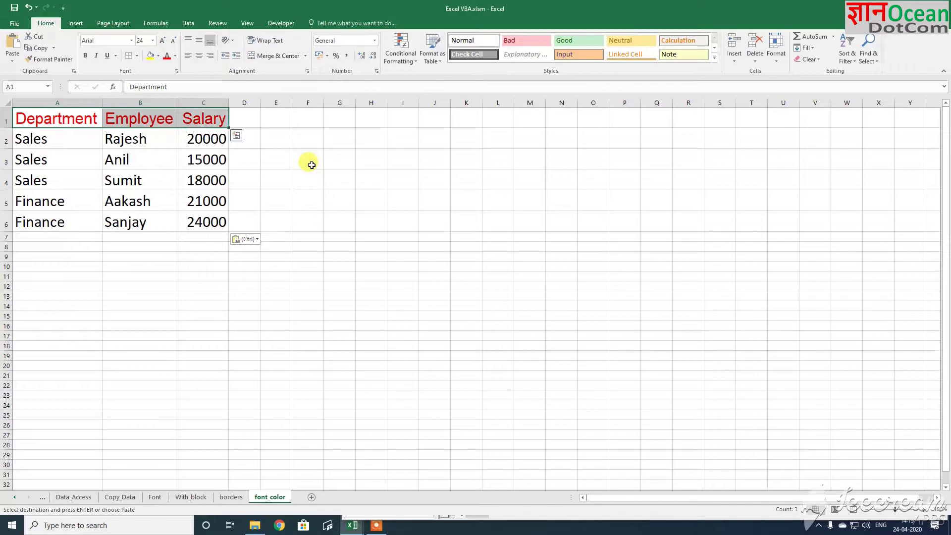
left_click(174, 58)
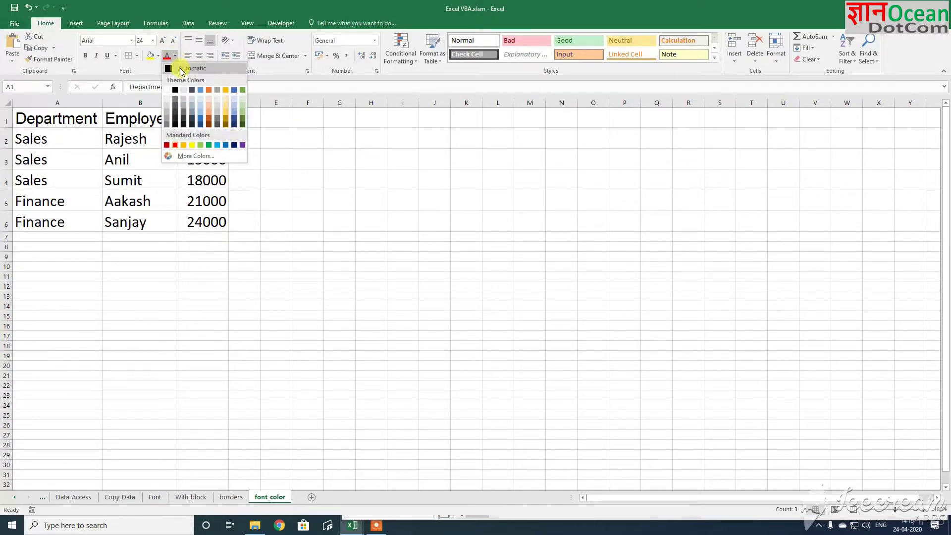
left_click(183, 67)
left_click(49, 121)
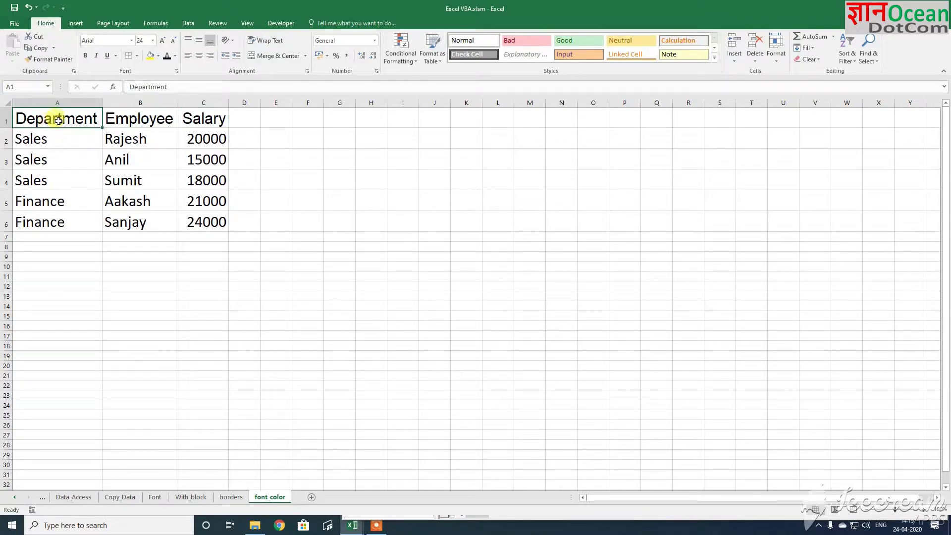
Launch the Visual Basic editor from the Developer tab and place the cursor in the h_font_color module.
left_click(280, 22)
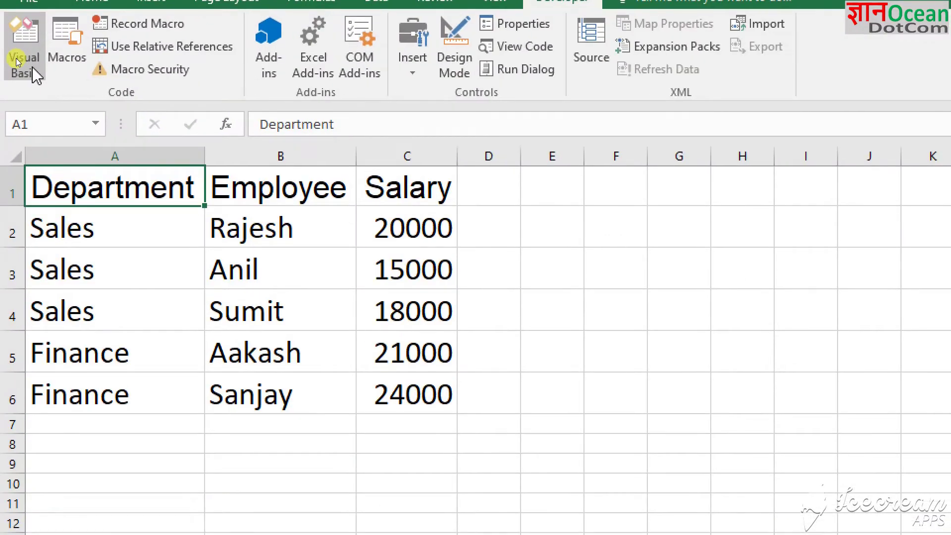
left_click(17, 60)
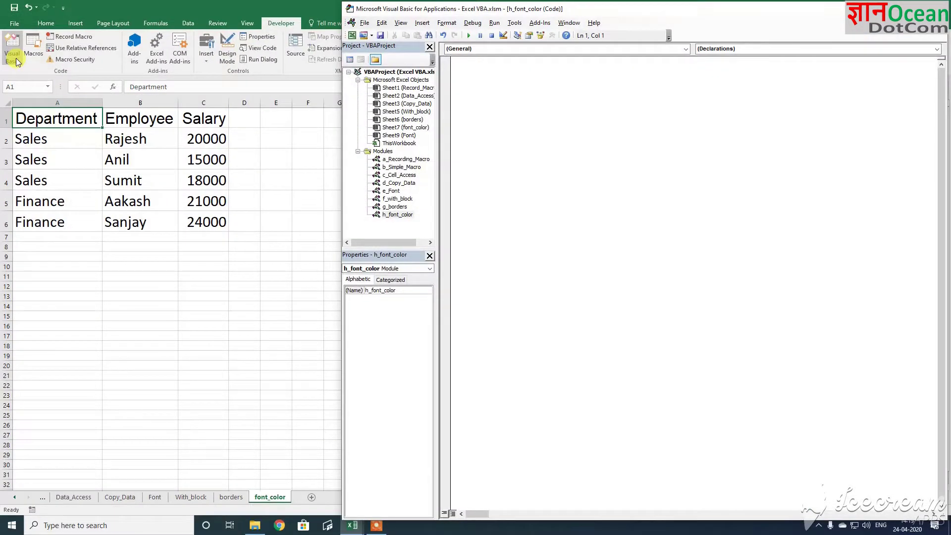
left_click(401, 291)
left_click(401, 290)
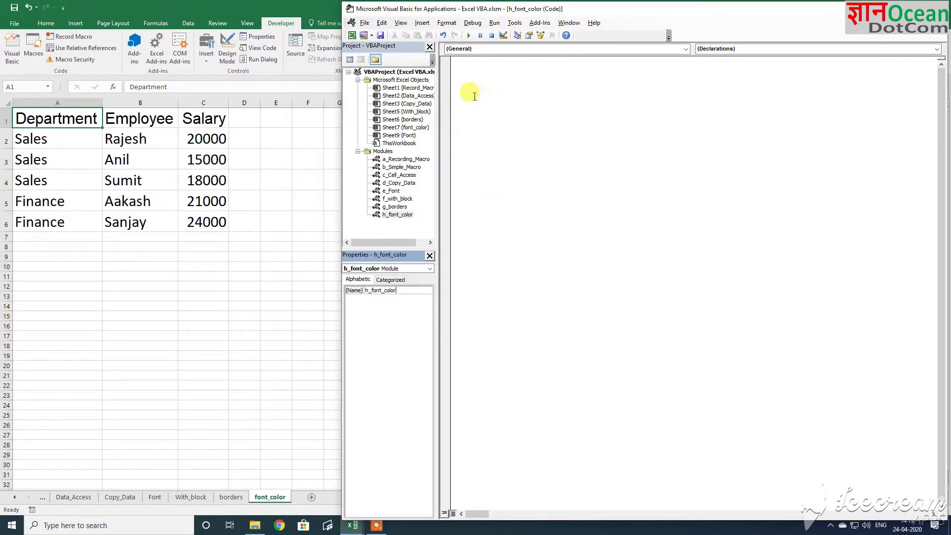
left_click(472, 64)
Create Sub font_color and type Range("A1:C6") on its first indented line.
type("su")
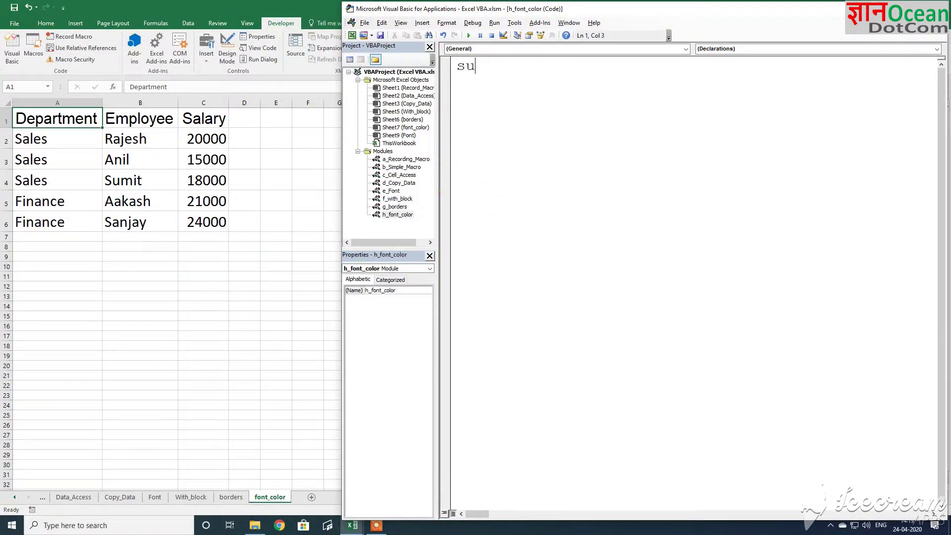
type("b font_c")
type("olor")
key("Return")
key("Return")
key("Return")
key("Up")
key("Up")
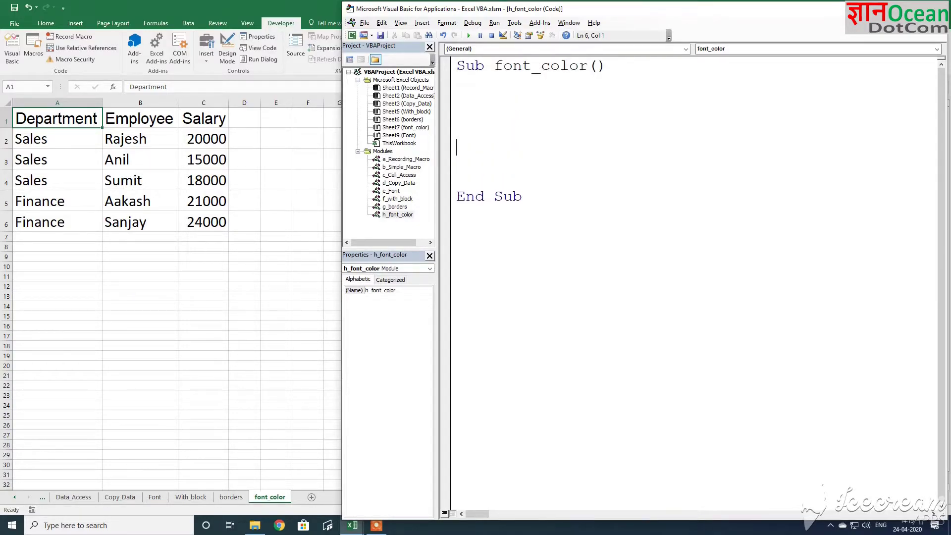
key("Up")
key("Up")
key("Up")
key("Tab")
type("R")
type("ange(")
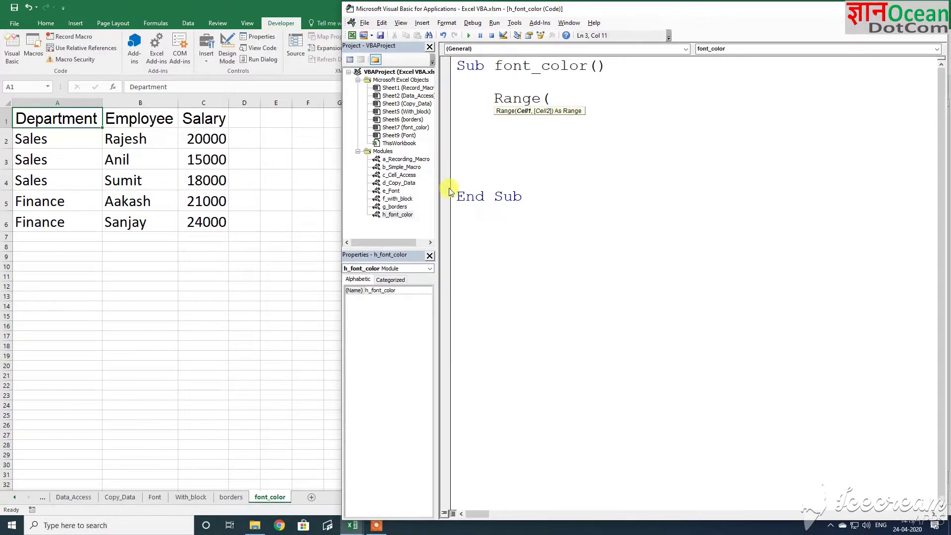
type("\"A1:C")
type("6\"")
type(")")
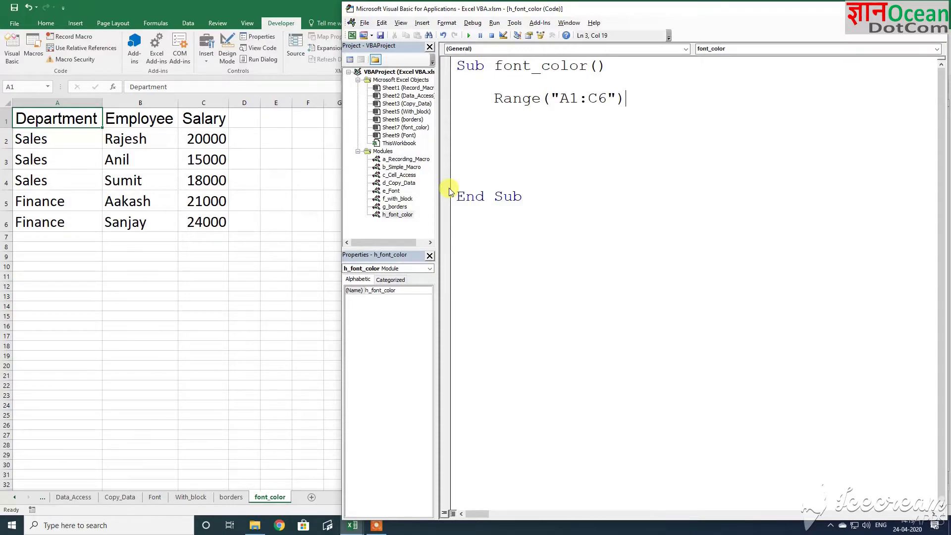
Complete the statement as Range("A1:C6").Font.Color = vbRed and select that line.
type(".")
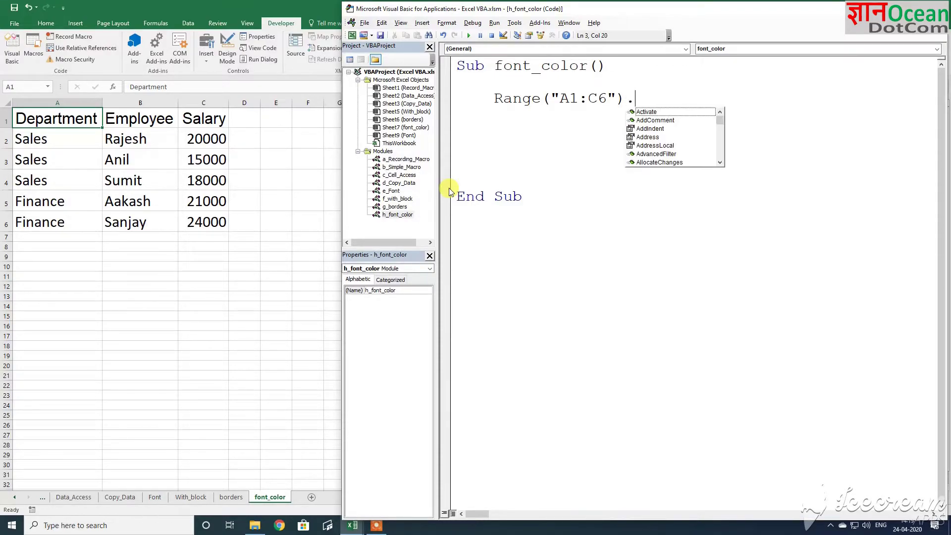
type("fon")
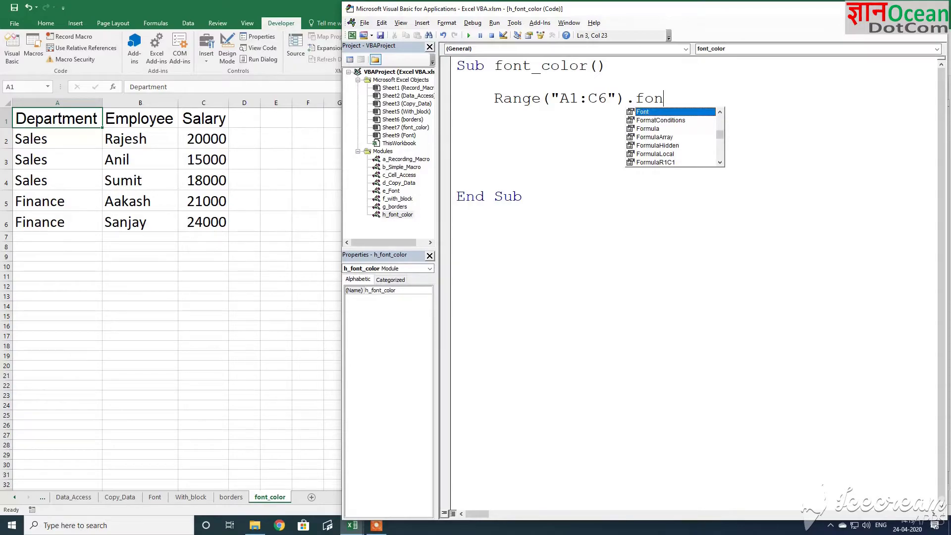
type(".")
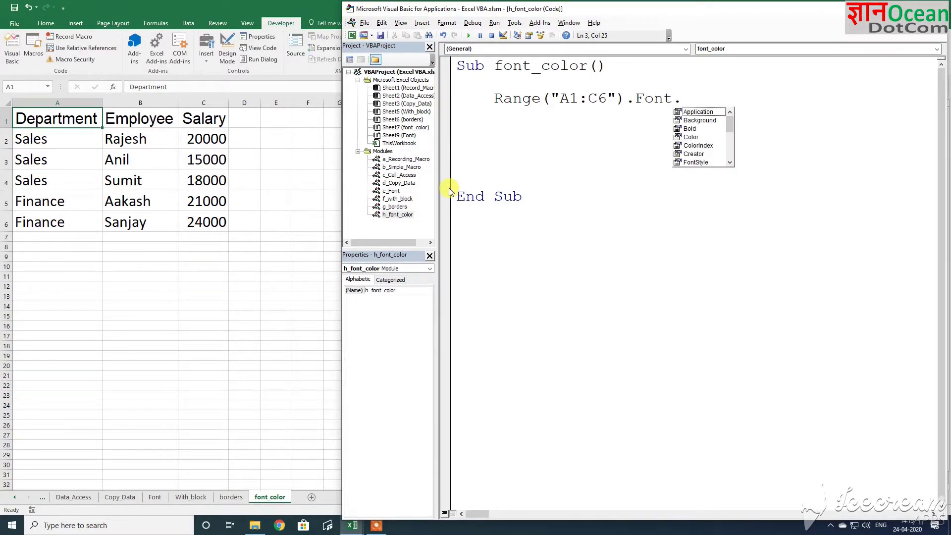
key("Down")
key("Down")
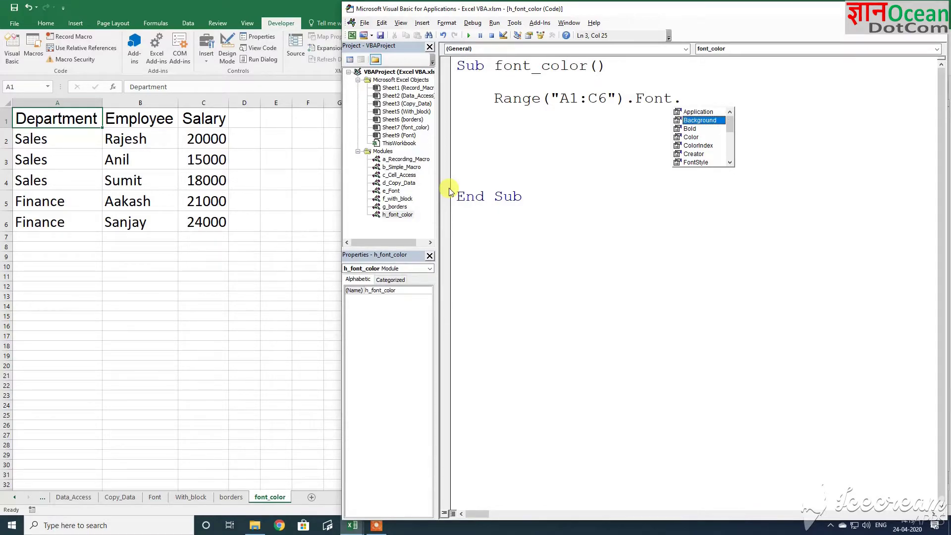
key("Down")
key("Down")
key("Down")
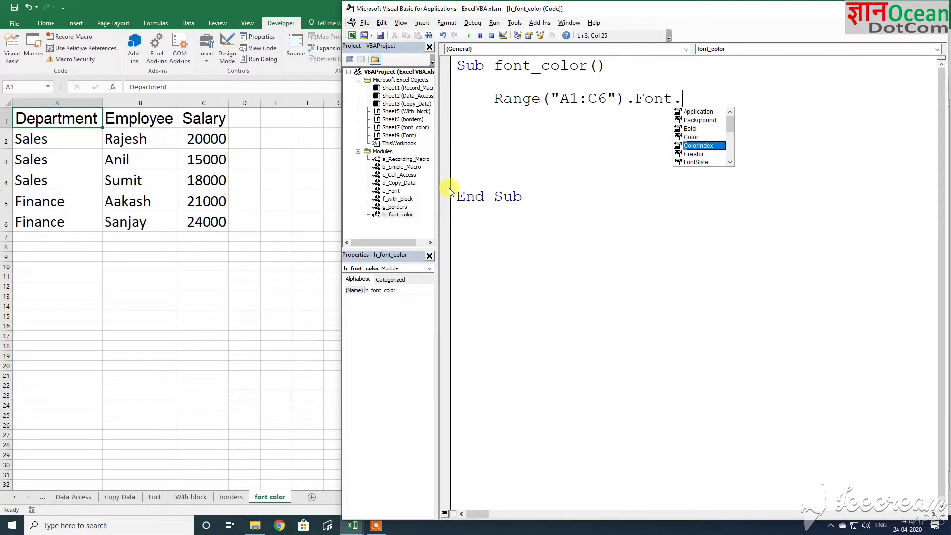
key("Down")
key("Down")
key("Down")
key("Down")
key("Down")
key("Down")
key("Up")
key("Up")
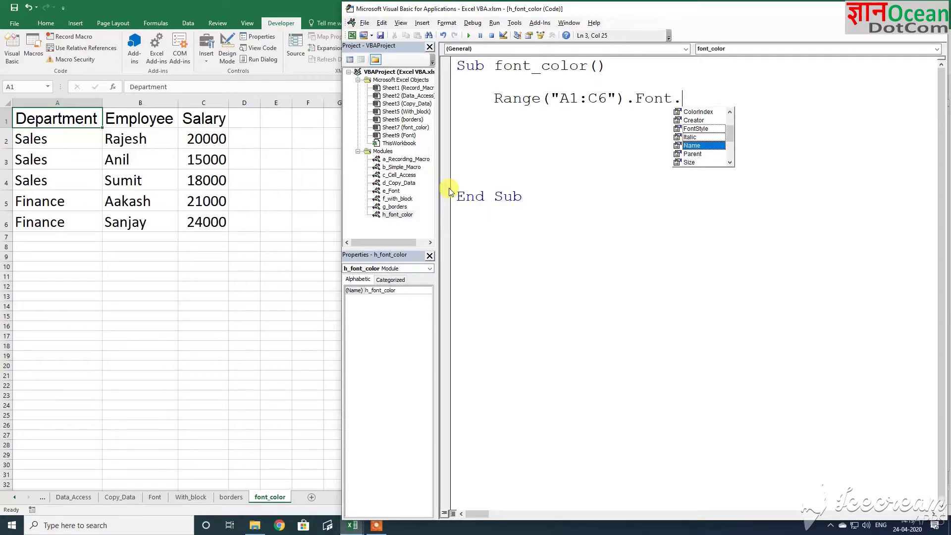
key("Up")
key("Up")
key("Up")
key("Up")
key("Up")
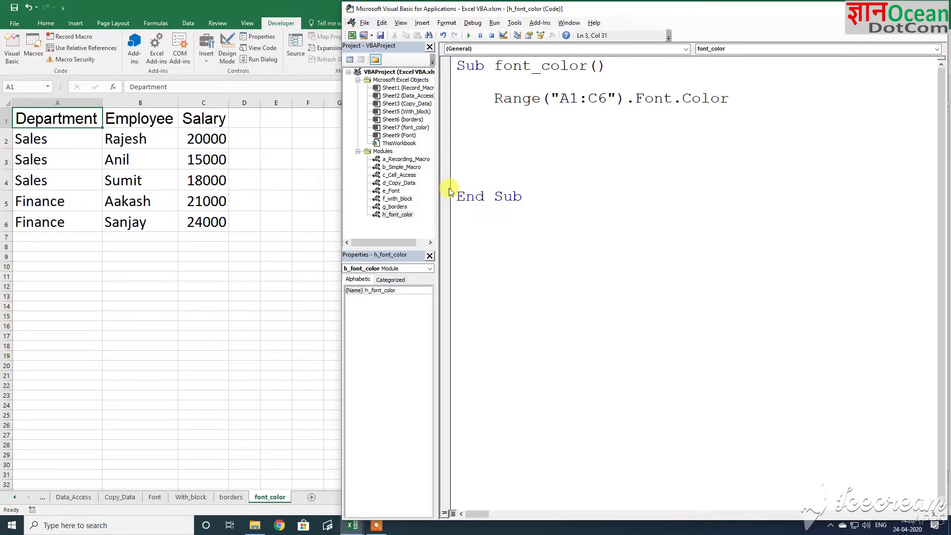
type("= vbred")
key("Return")
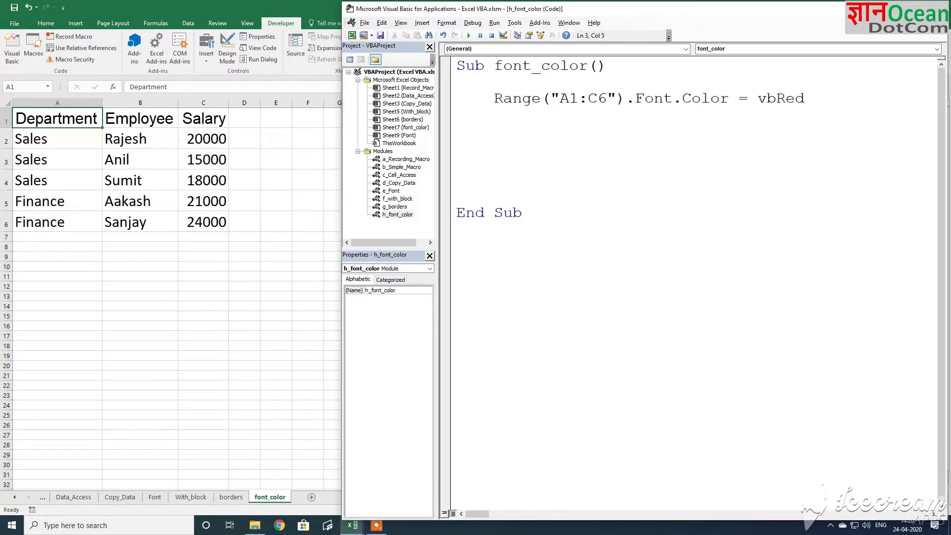
key("shift+End")
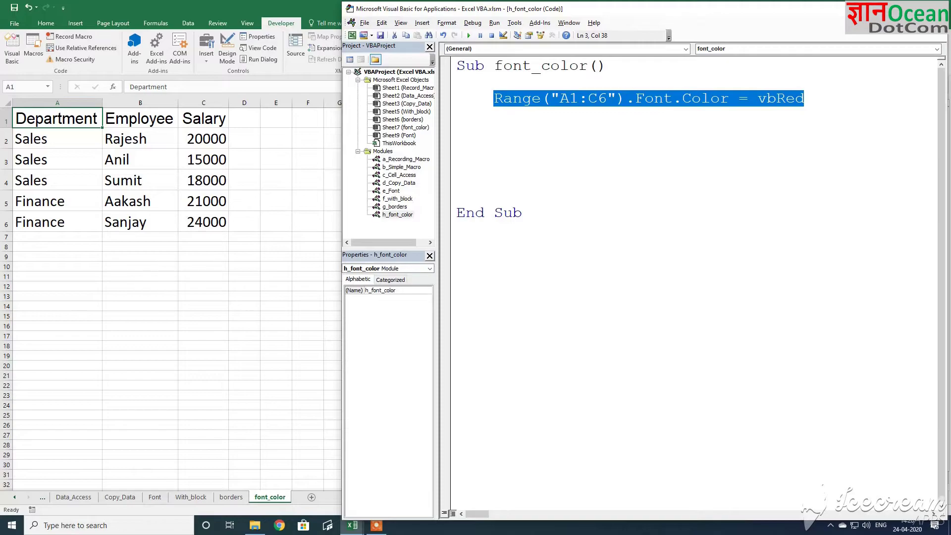
Duplicate the Font.Color line three times, changing the colours to vbWhite, vbBlack and vbBlue.
key("ctrl+c")
key("Down")
key("ctrl+v")
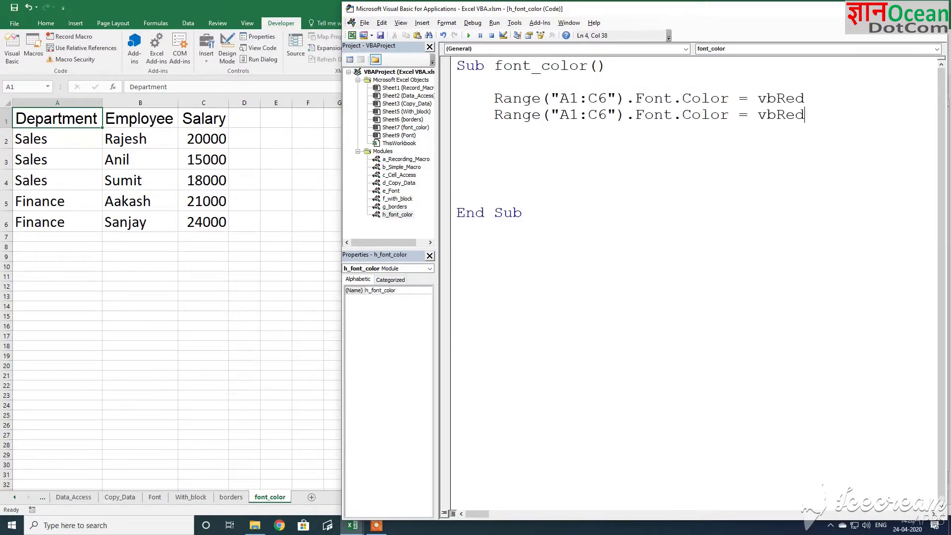
key("BackSpace")
key("BackSpace")
key("BackSpace")
type("W")
type("hite")
key("Return")
key("ctrl+v")
key("BackSpace")
key("BackSpace")
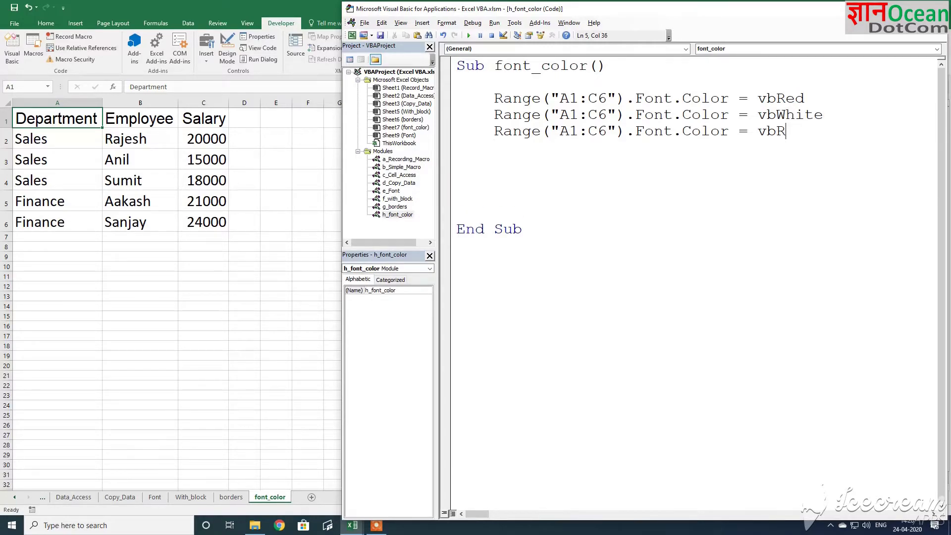
key("BackSpace")
type("Black")
key("Return")
key("ctrl+v")
key("BackSpace")
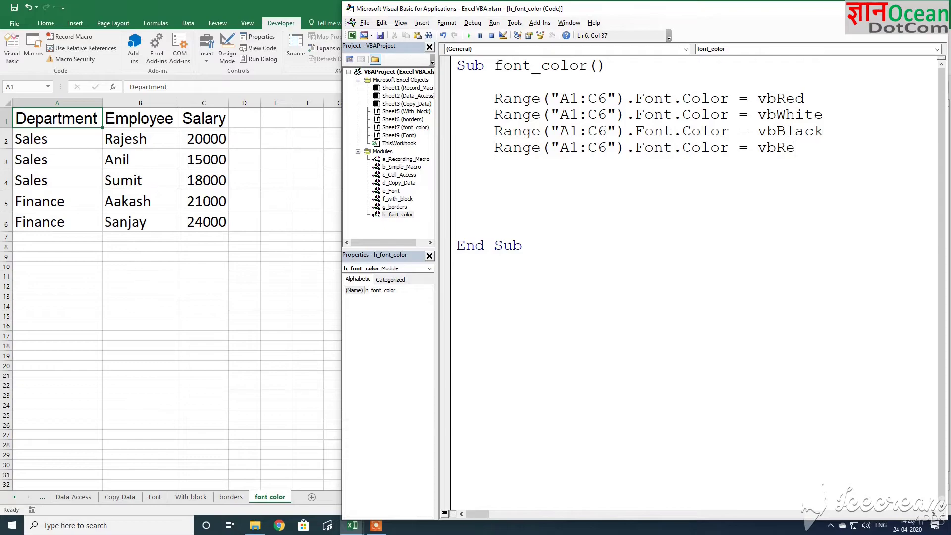
key("BackSpace")
key("BackSpace")
type("Blue")
key("Return")
Add further copies of the line set to vbGreen, vbCyan and vbMagenta.
key("ctrl+v")
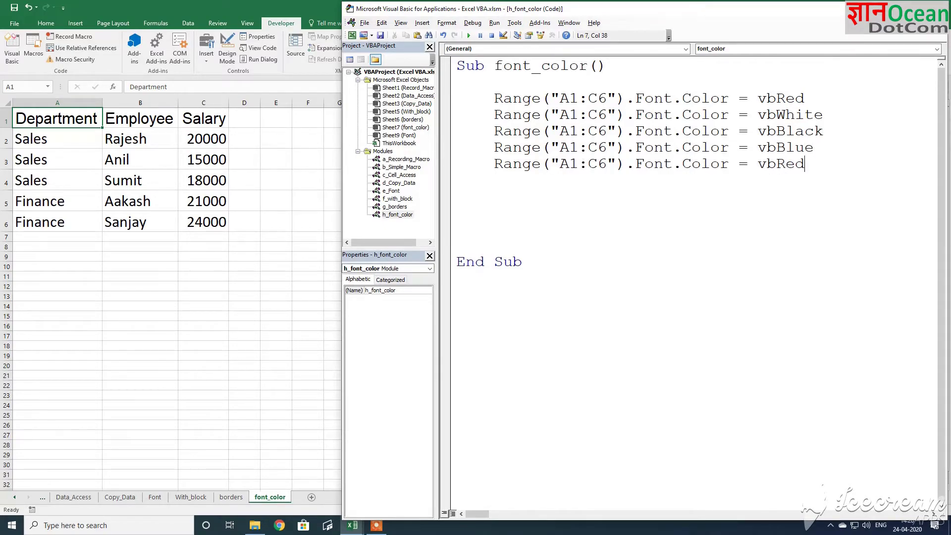
key("BackSpace")
key("BackSpace")
key("BackSpace")
type("Green")
key("Return")
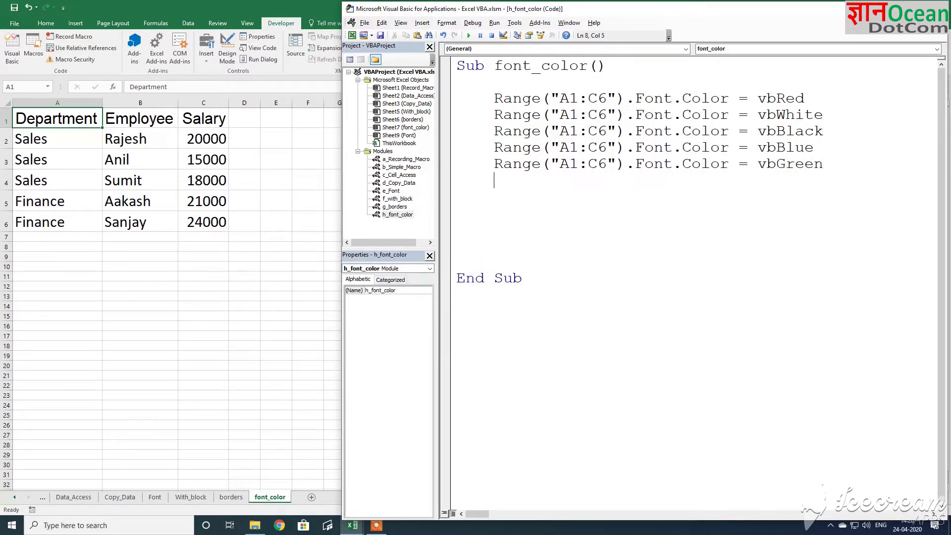
key("ctrl+v")
key("BackSpace")
key("BackSpace")
key("BackSpace")
type("C")
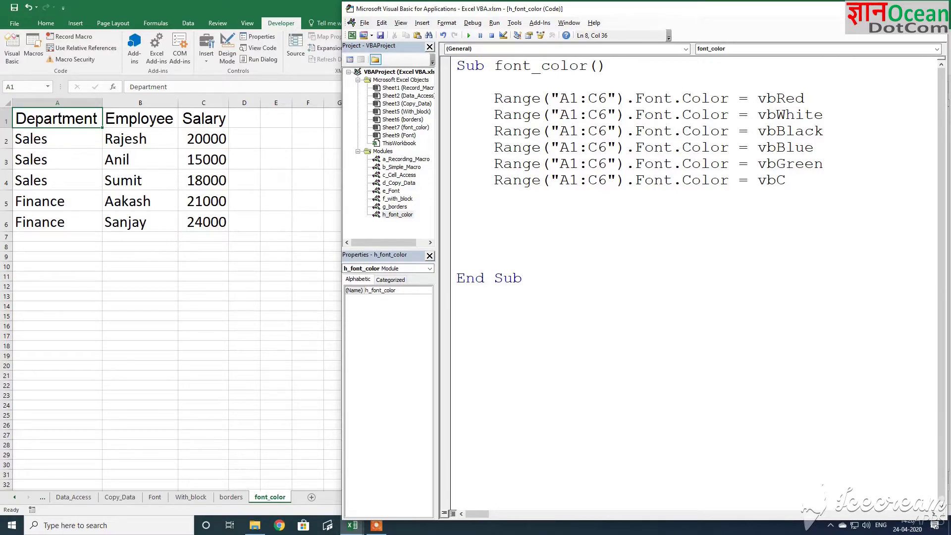
type("yan")
key("Return")
key("ctrl+v")
key("BackSpace")
key("BackSpace")
key("BackSpace")
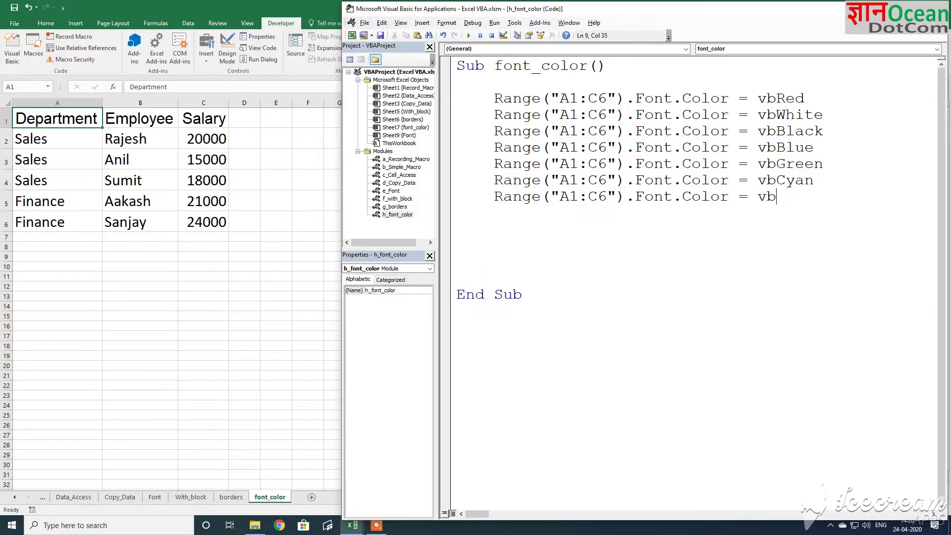
type("Magenta")
key("Return")
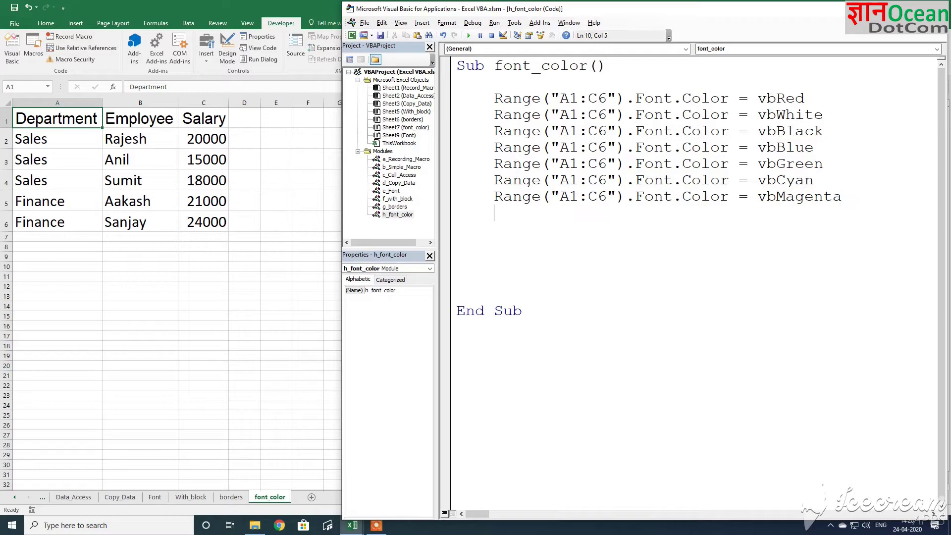
key("ctrl+v")
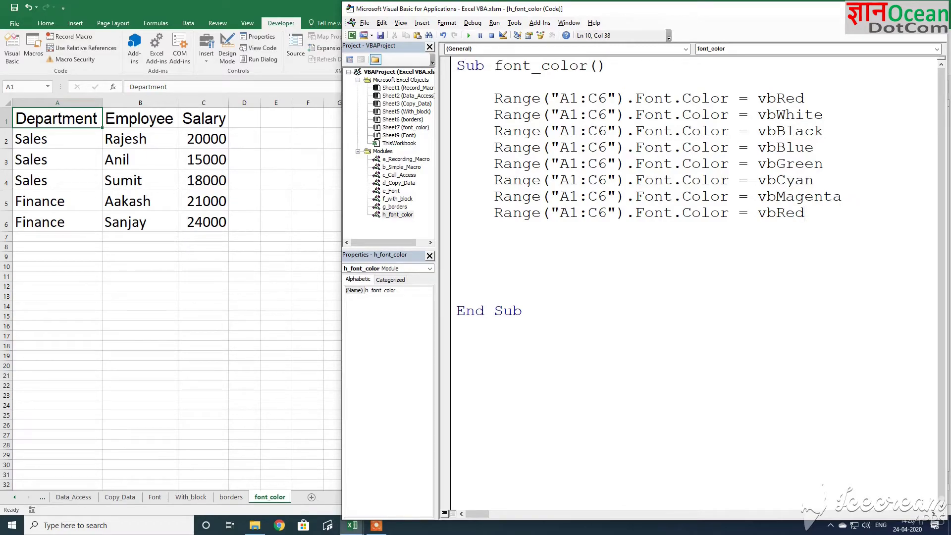
Change the last copy to vbYellow, fixing a typo in the colour name.
key("Up")
key("Up")
key("Up")
key("Up")
key("Down")
key("Down")
key("Down")
key("Down")
key("Up")
key("Up")
key("Up")
key("Up")
key("Up")
key("Up")
key("Up")
key("Down")
key("Down")
key("Down")
key("Down")
key("Down")
key("Down")
key("BackSpace")
key("BackSpace")
key("BackSpace")
type("Yelll")
key("BackSpace")
key("BackSpace")
key("BackSpace")
type("ll")
type("ow")
key("Return")
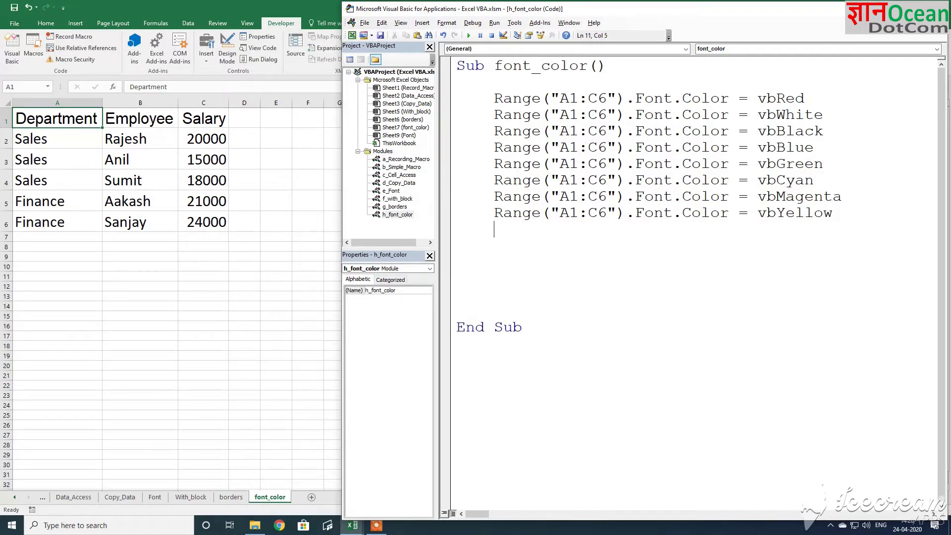
Add the statement Range("A1:C6").Font.ColorIndex = 1 below the colour lines.
left_click(493, 213)
left_click_drag(493, 213, 682, 213)
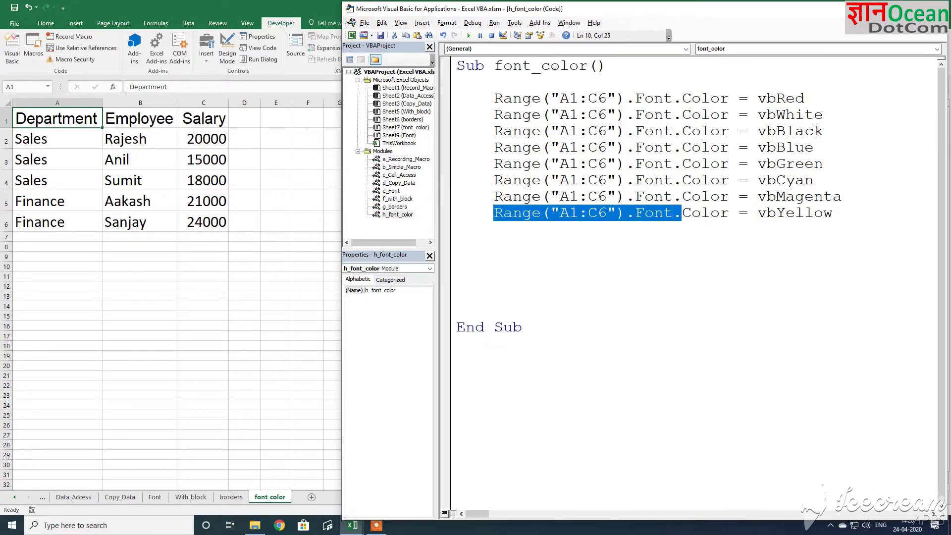
left_click(457, 245)
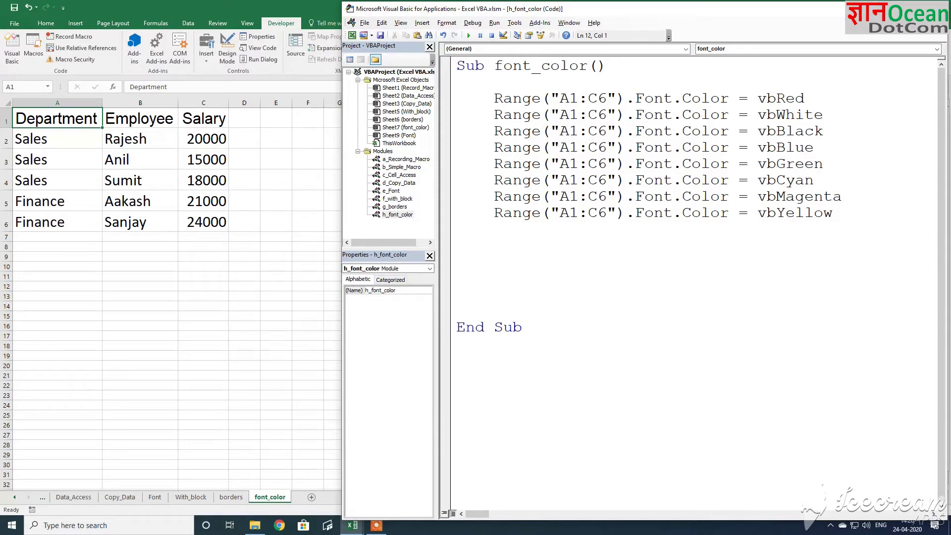
key("ctrl+v")
key("Home")
key("Tab")
key("BackSpace")
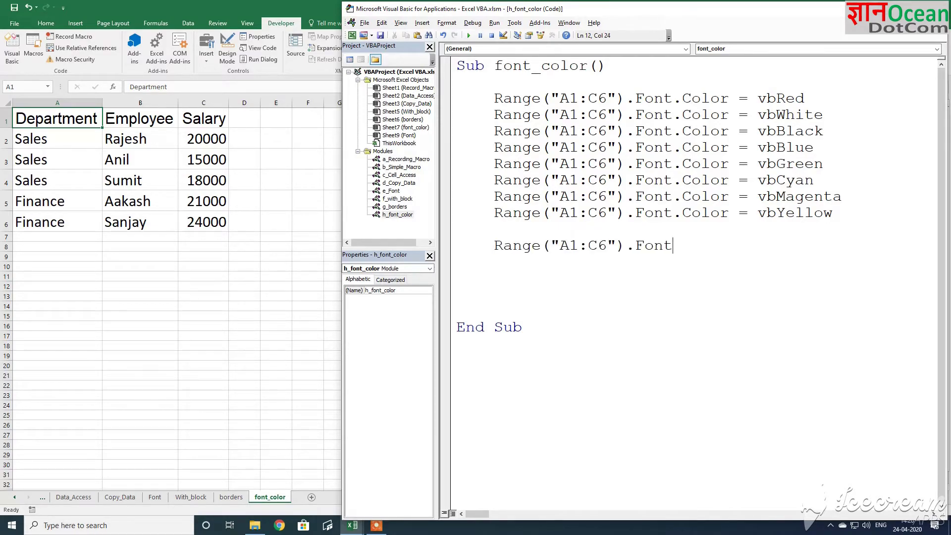
type(".col")
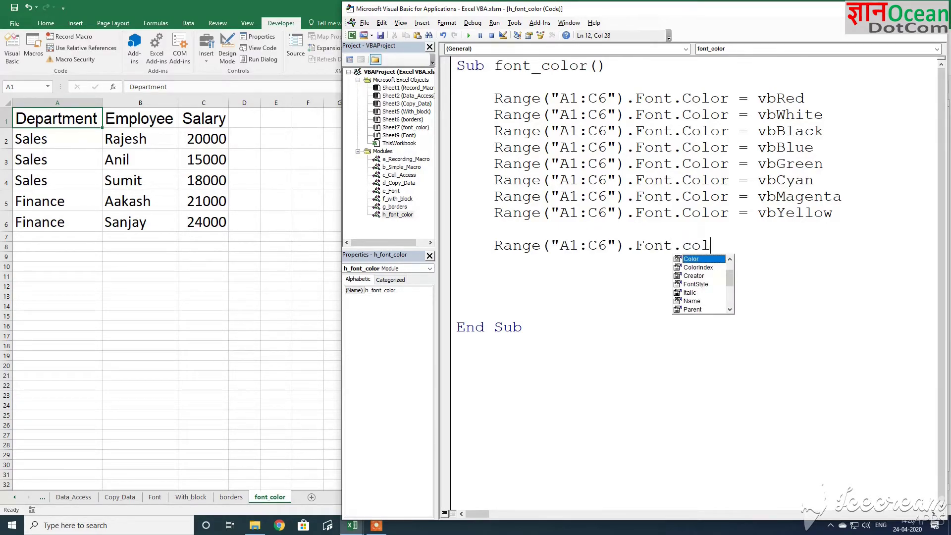
key("Down")
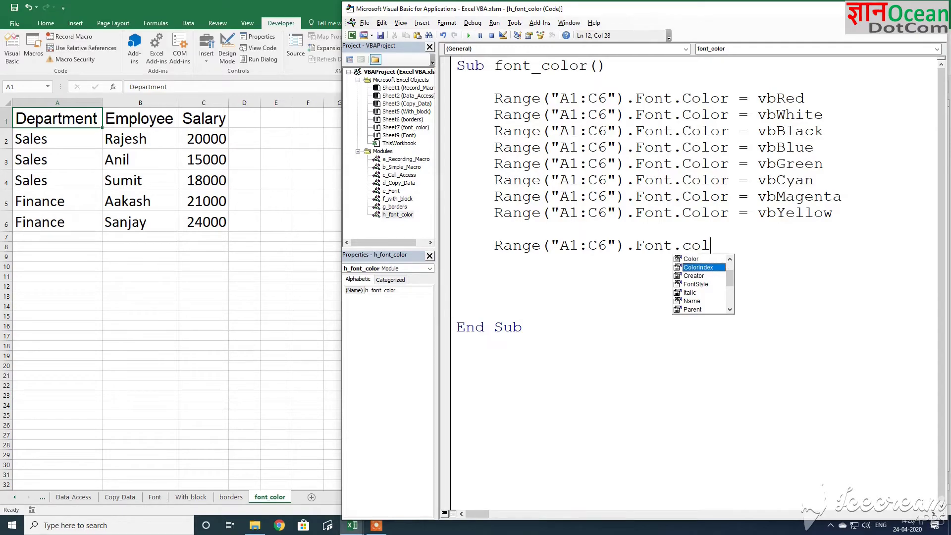
key("Tab")
type("= ")
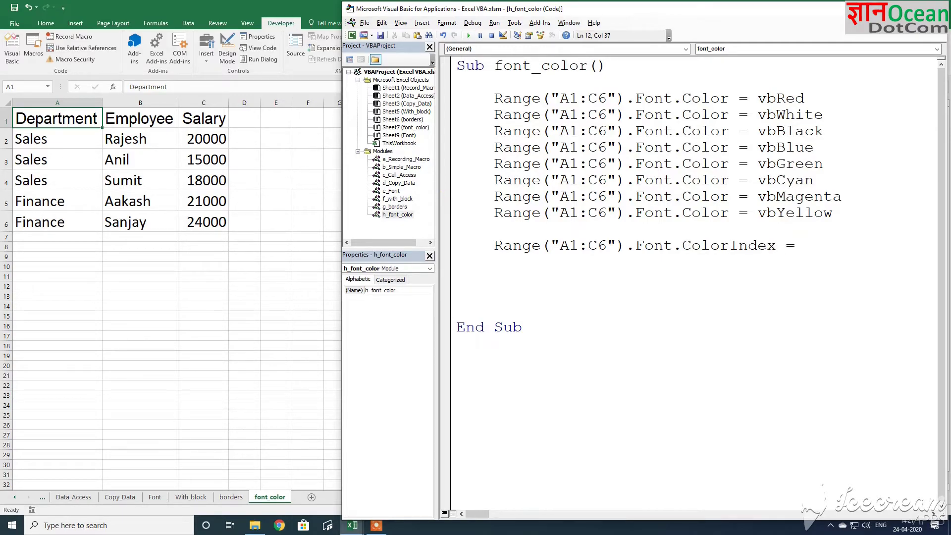
type("1")
Insert the comment 'we can choose from 1 to 56 above the ColorIndex line.
key("Home")
key("Return")
key("Up")
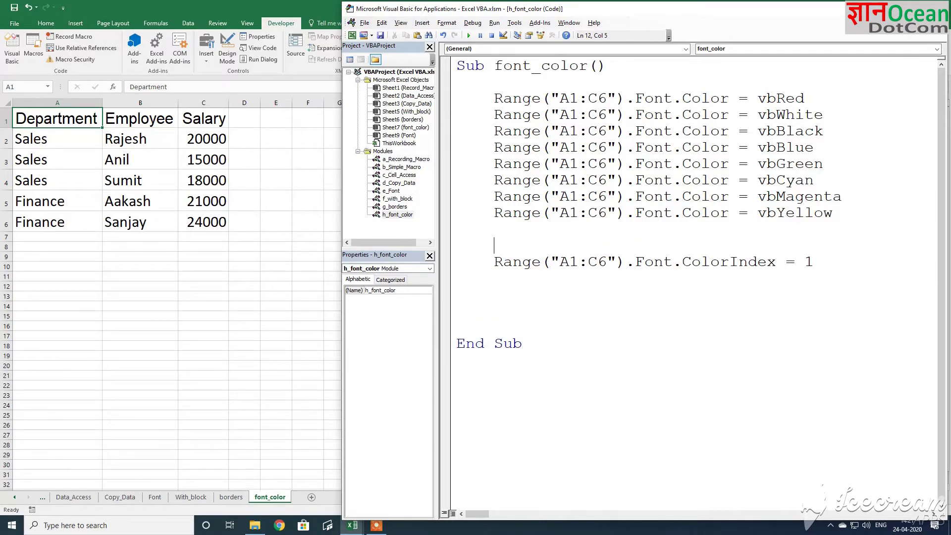
type("'we can ch")
type("oose from 1 t")
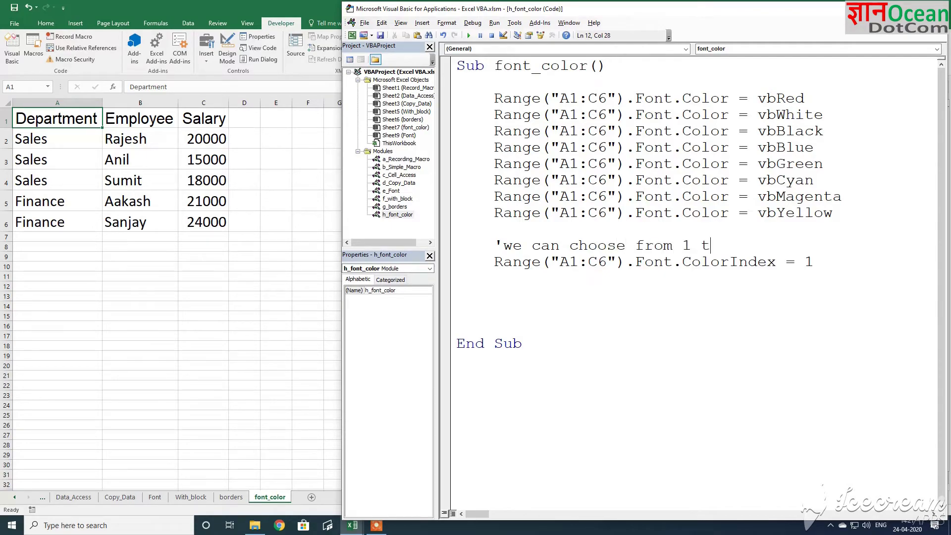
type("o 56")
key("Down")
Remove the extra blank lines before End Sub.
key("End")
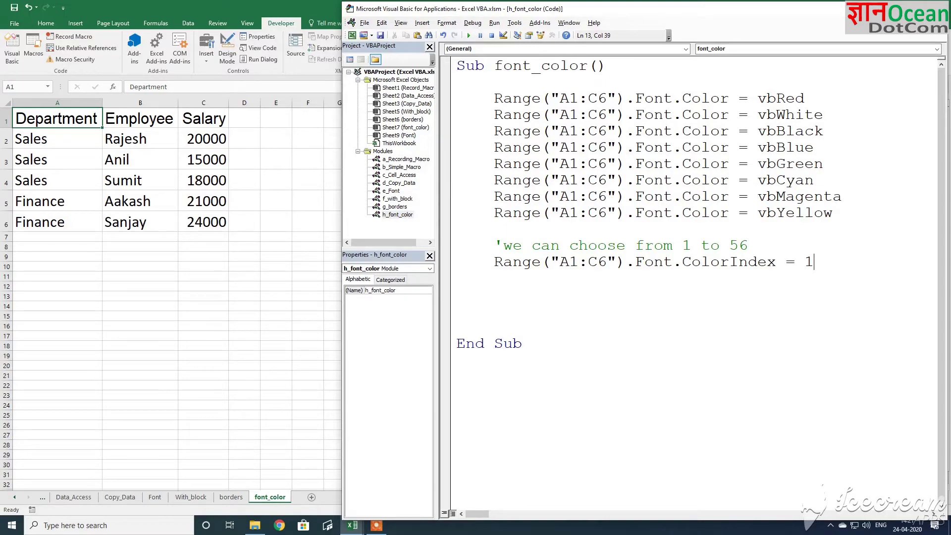
key("Down")
key("Down")
key("BackSpace")
key("BackSpace")
key("Up")
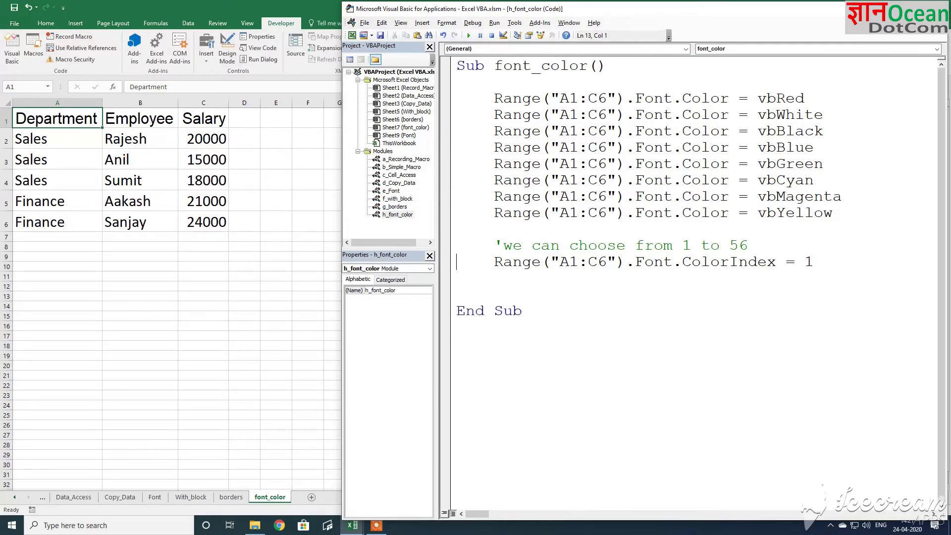
key("Up")
key("Up")
key("Up")
key("Up")
key("Up")
key("Up")
key("Up")
key("Up")
key("Up")
key("Up")
key("Right")
key("Right")
key("Right")
Step through font_color with F8, watching A1:C6 turn red, white, black, blue, cyan and yellow.
key("F8")
key("F8")
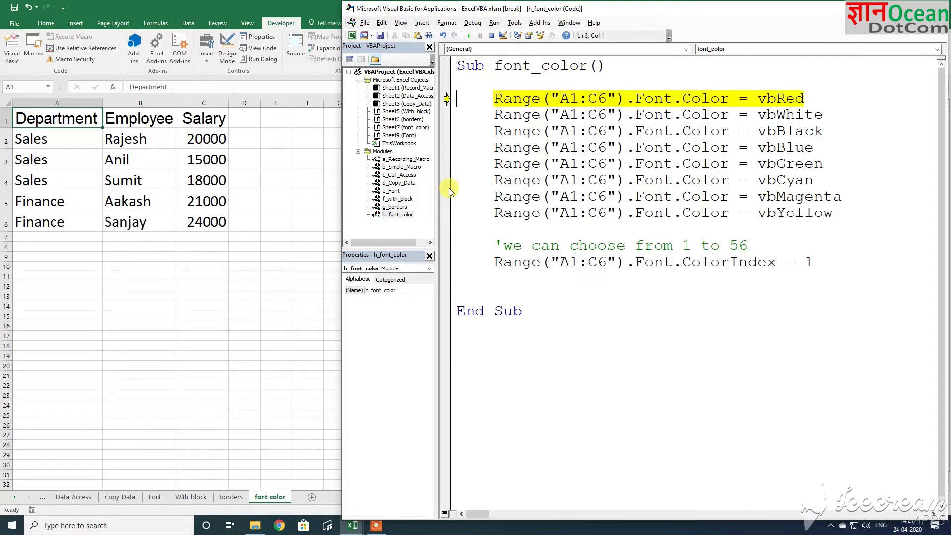
key("F8")
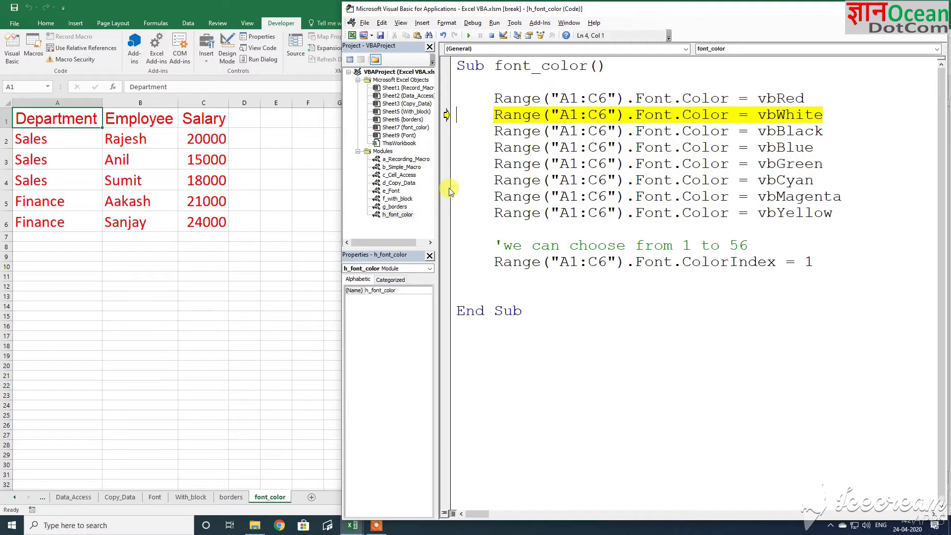
key("F8")
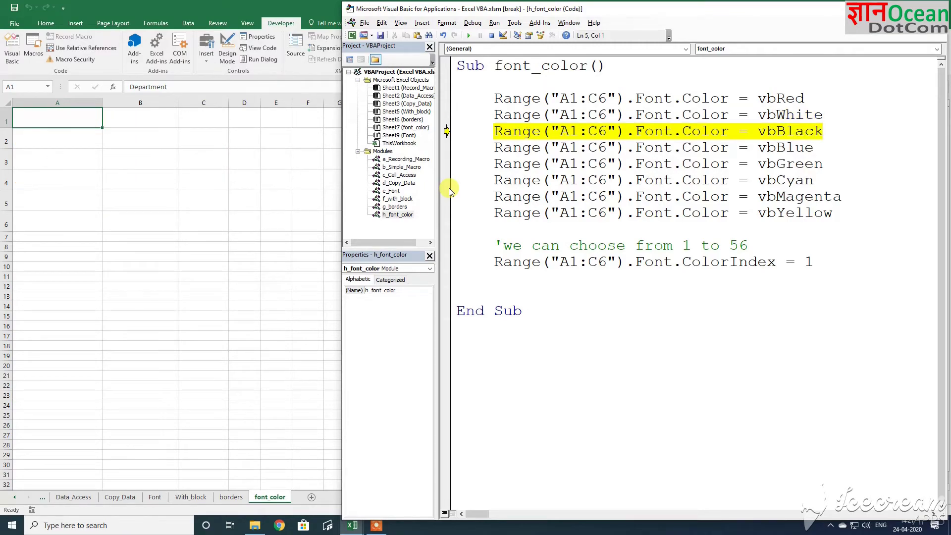
key("F8")
key("F8")
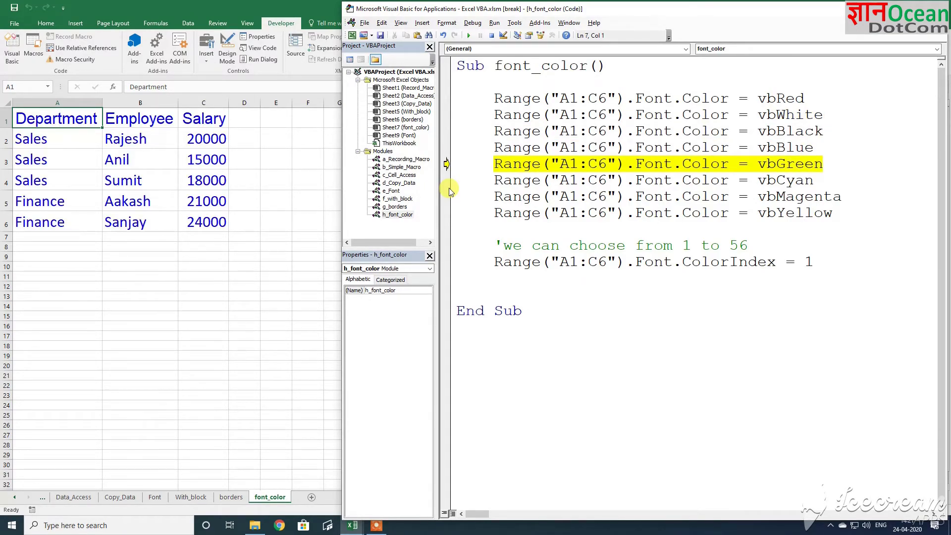
key("F8")
key("F8")
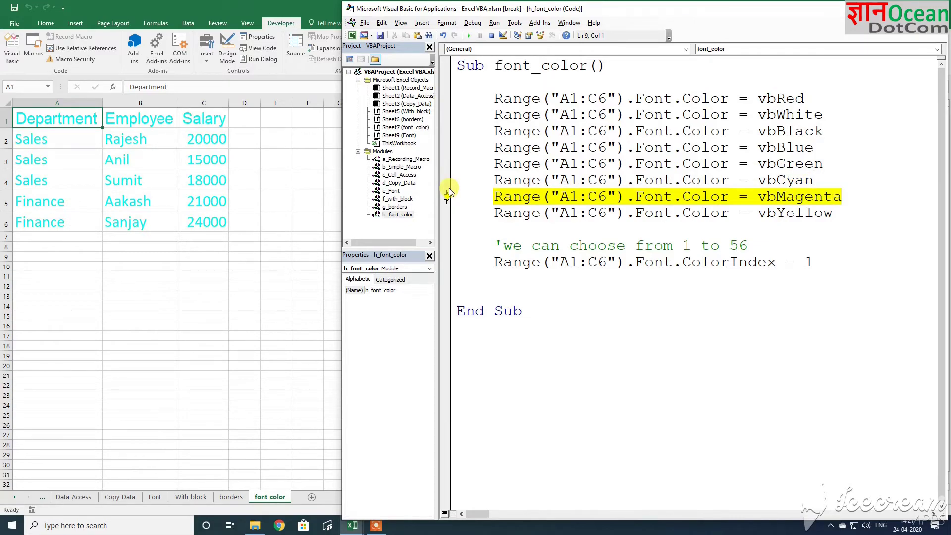
key("F8")
key("F8")
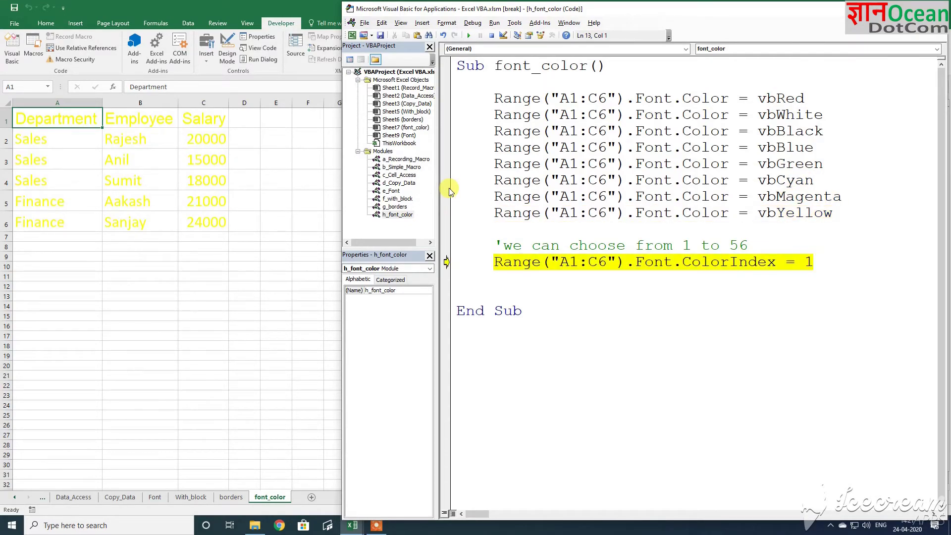
Delete the ColorIndex value 1 and step through the ColorIndex line, leaving the text black.
key("F8")
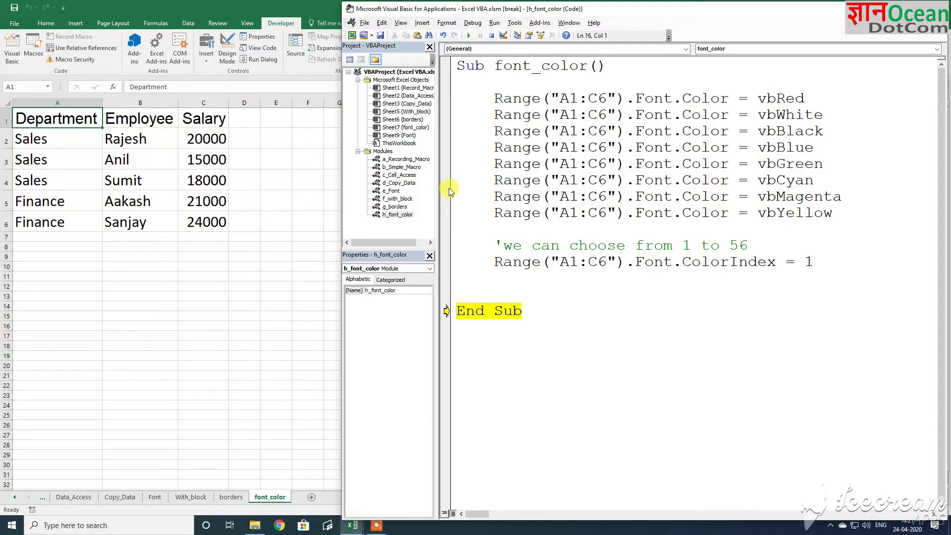
key("Up")
key("Up")
key("Up")
key("End")
key("BackSpace")
Set ColorIndex to 10 and rerun that line to turn the table green, then highlight '1 to 56' in the comment.
type("10")
left_click_drag(447, 311, 447, 261)
key("F8")
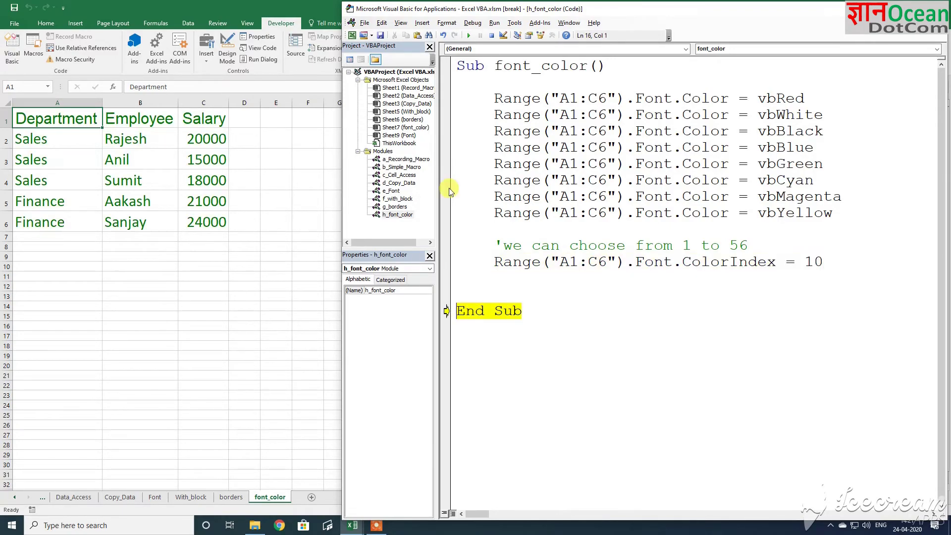
key("Up")
key("Up")
key("Up")
key("Home")
key("End")
key("Up")
key("ctrl+shift+Left")
key("ctrl+shift+Left")
key("ctrl+shift+Left")
key("Down")
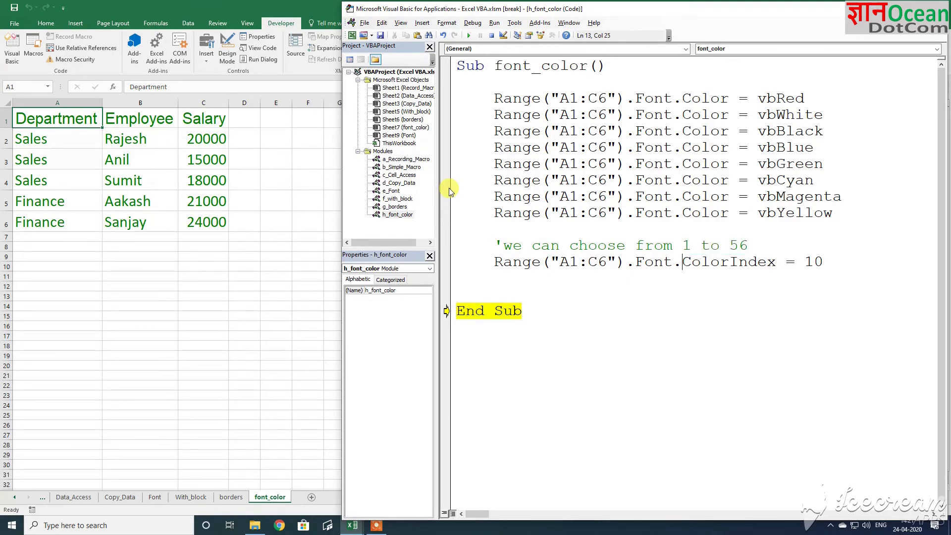